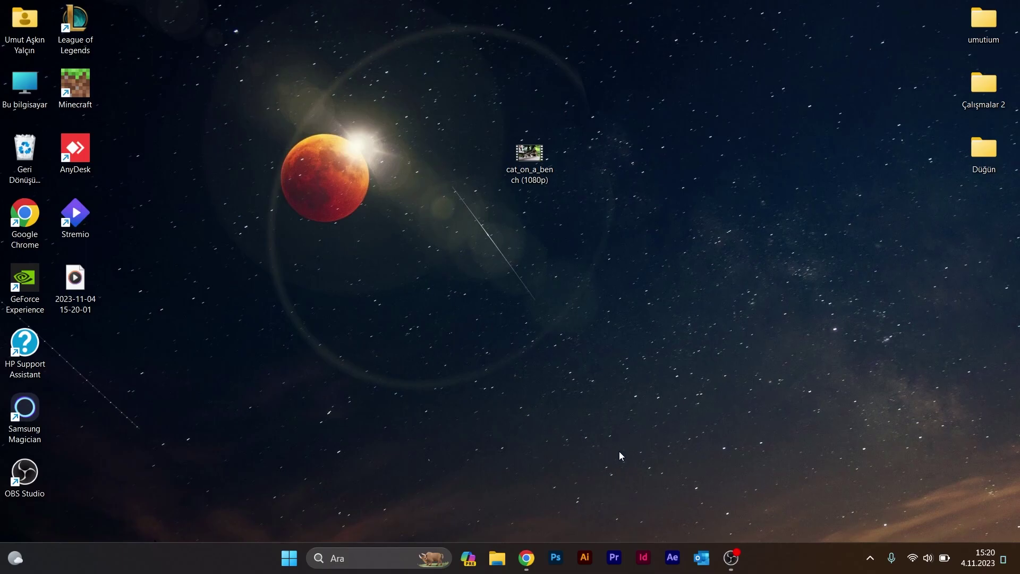
# Launch Premiere Pro and create a new Untitled project saved on the Desktop
pyautogui.click(613, 557)
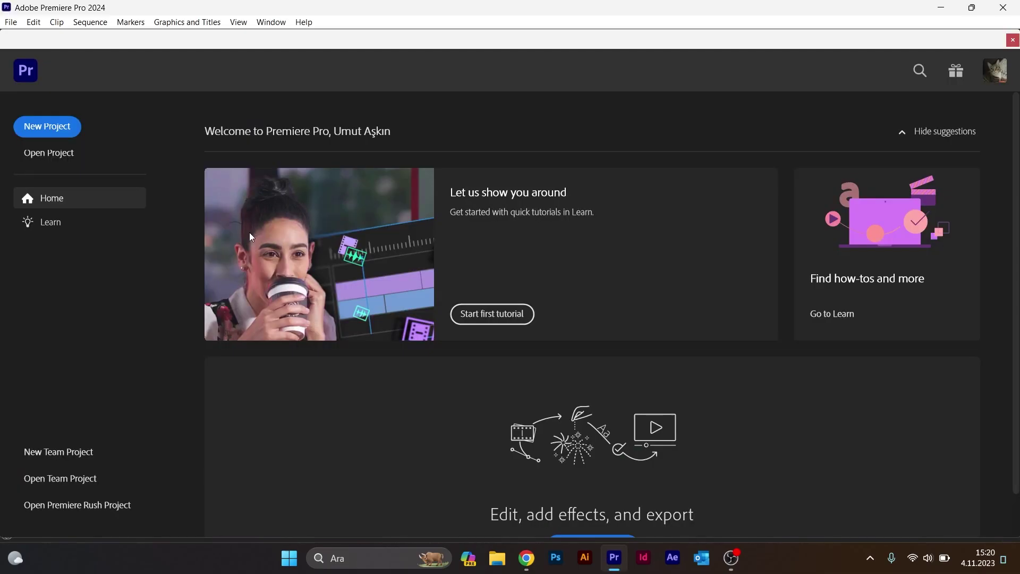
pyautogui.click(64, 131)
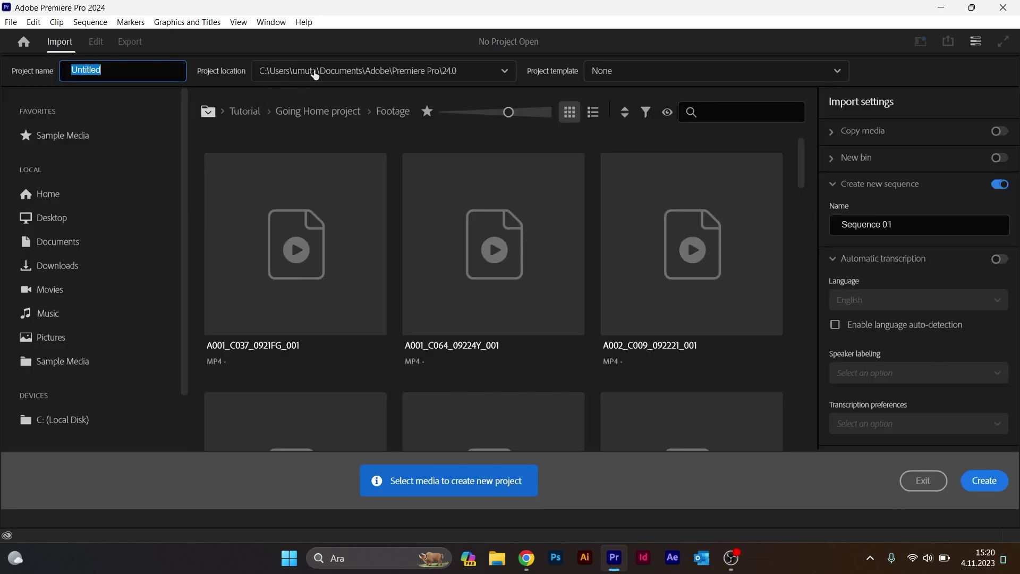
pyautogui.click(316, 72)
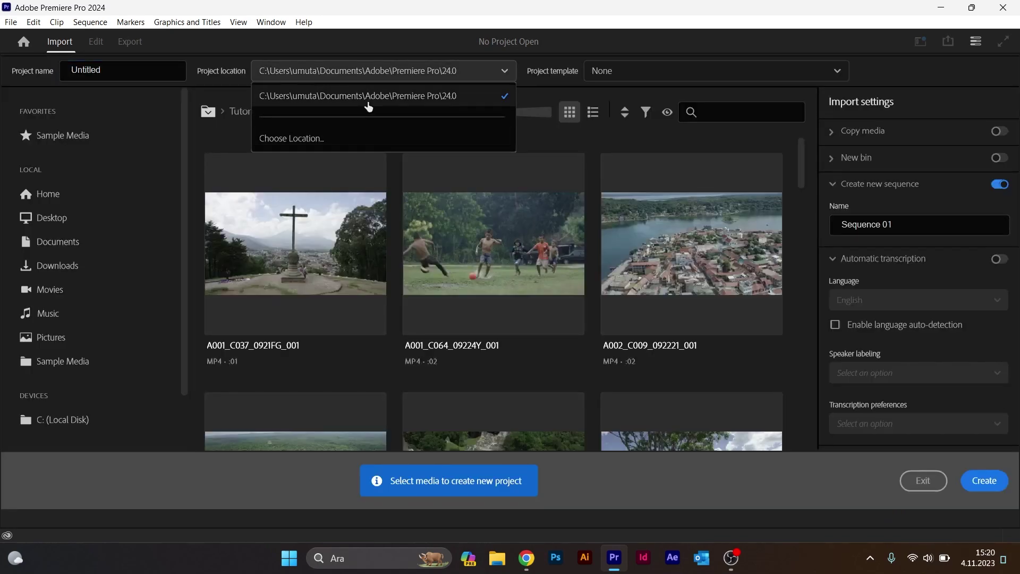
pyautogui.click(314, 139)
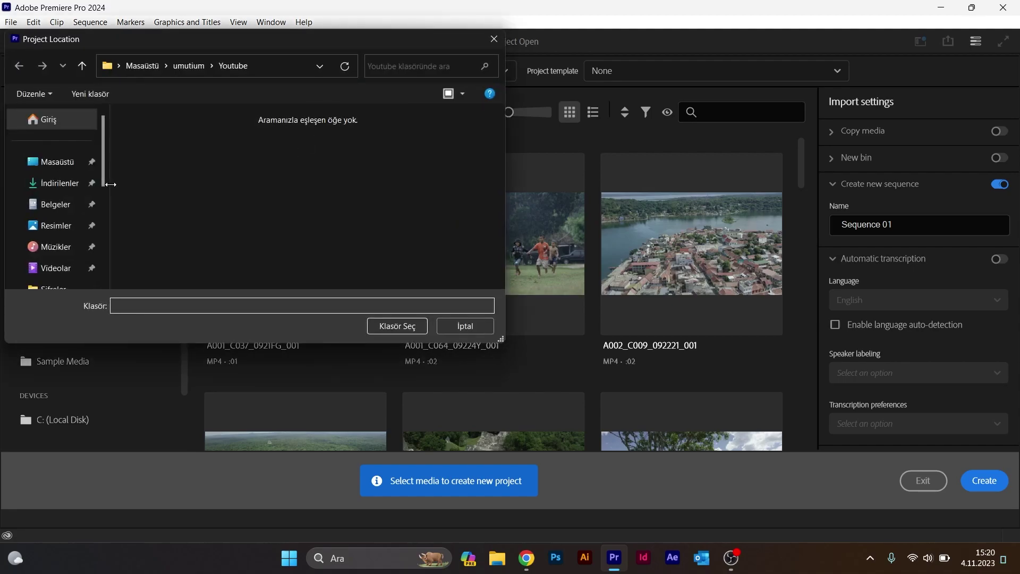
pyautogui.click(74, 162)
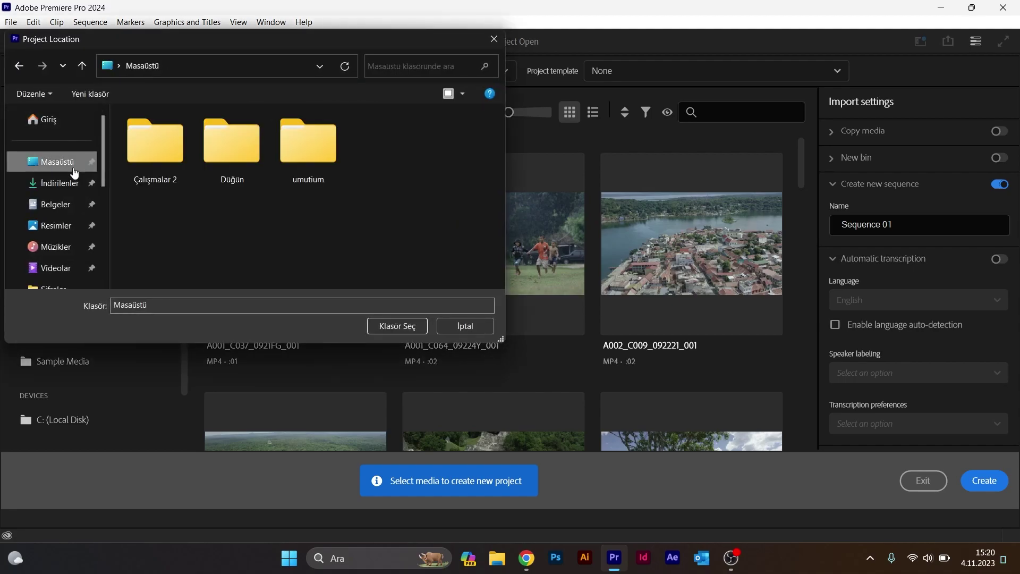
pyautogui.click(375, 325)
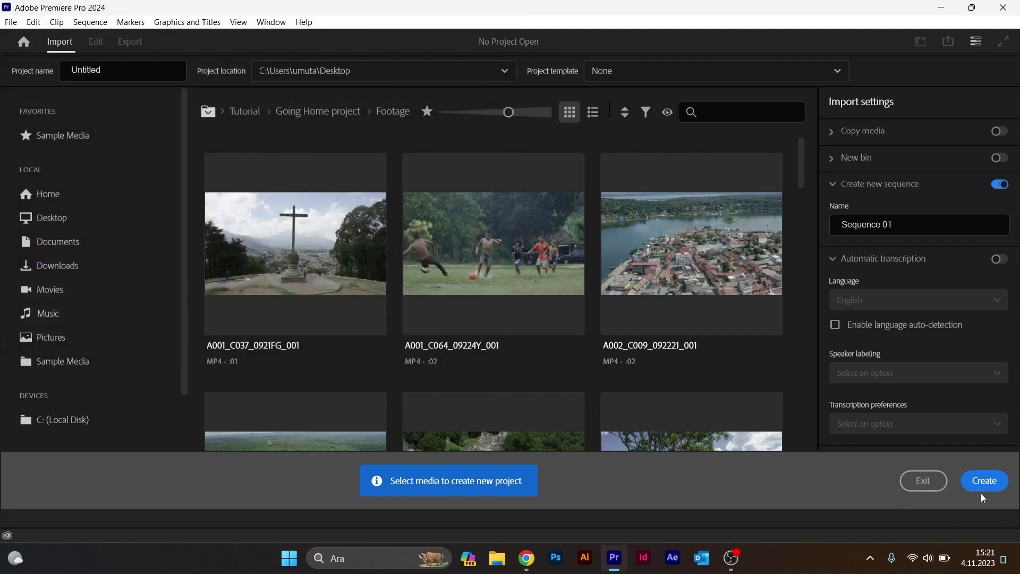
pyautogui.click(981, 481)
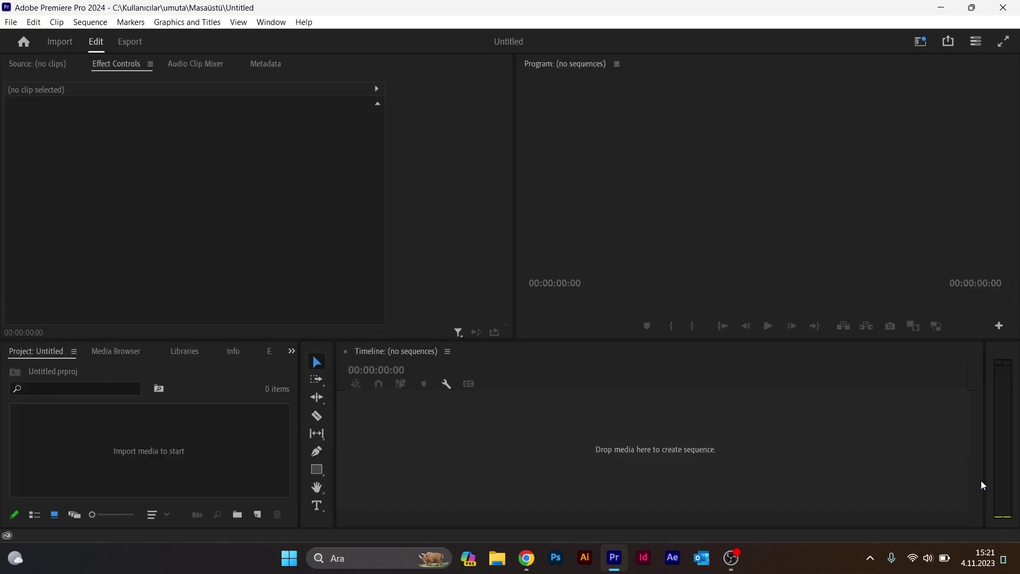
# Import cat_on_a_bench (1080p).mp4 from the Desktop and select it in the Project panel
pyautogui.click(226, 427)
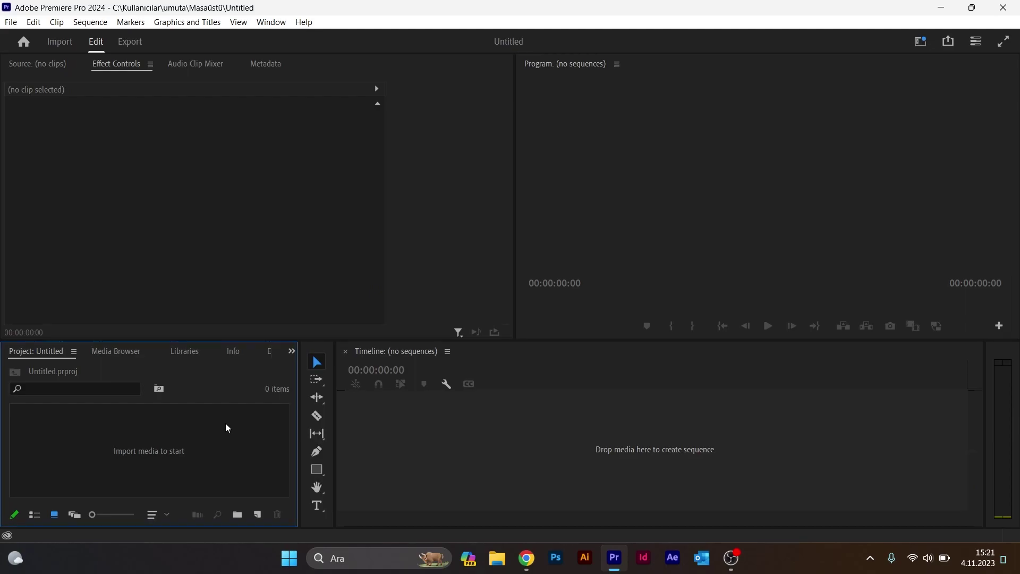
pyautogui.doubleClick(226, 423)
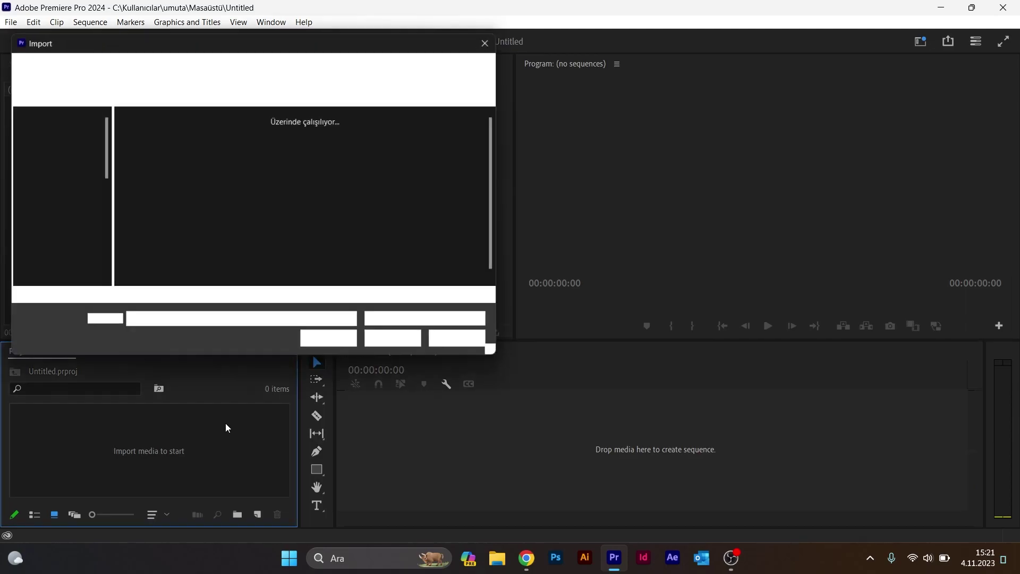
pyautogui.click(56, 183)
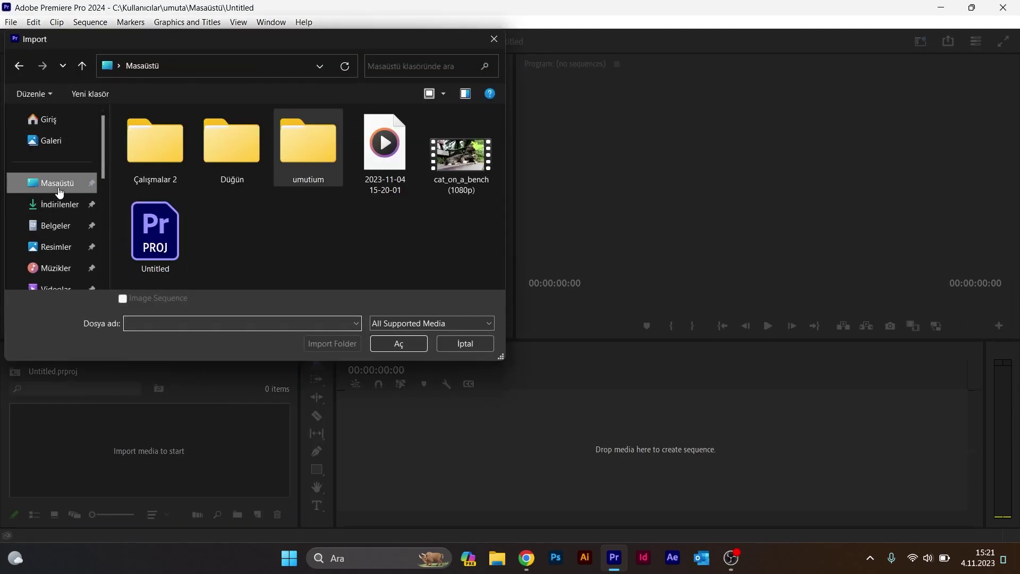
pyautogui.click(454, 165)
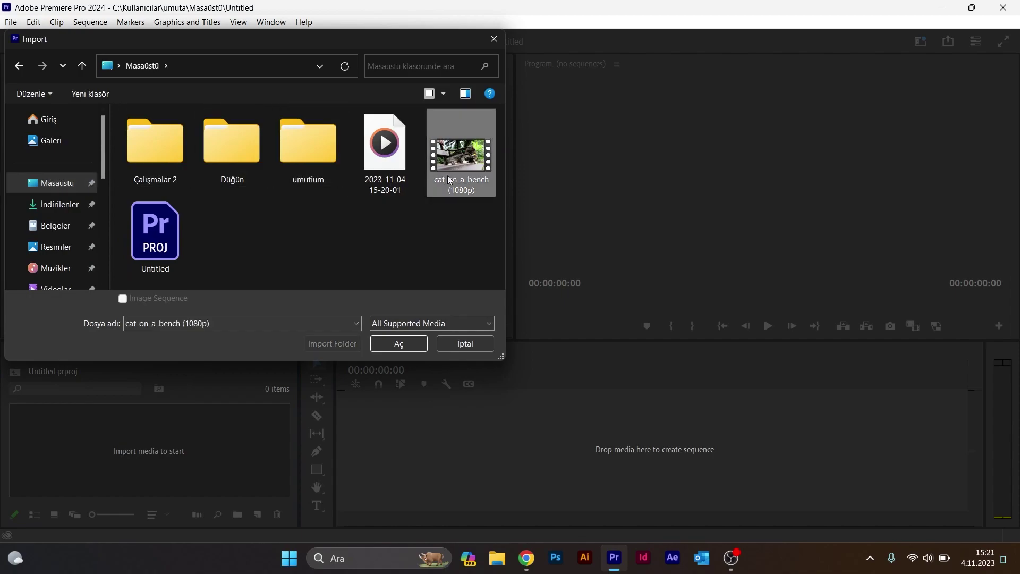
pyautogui.click(412, 343)
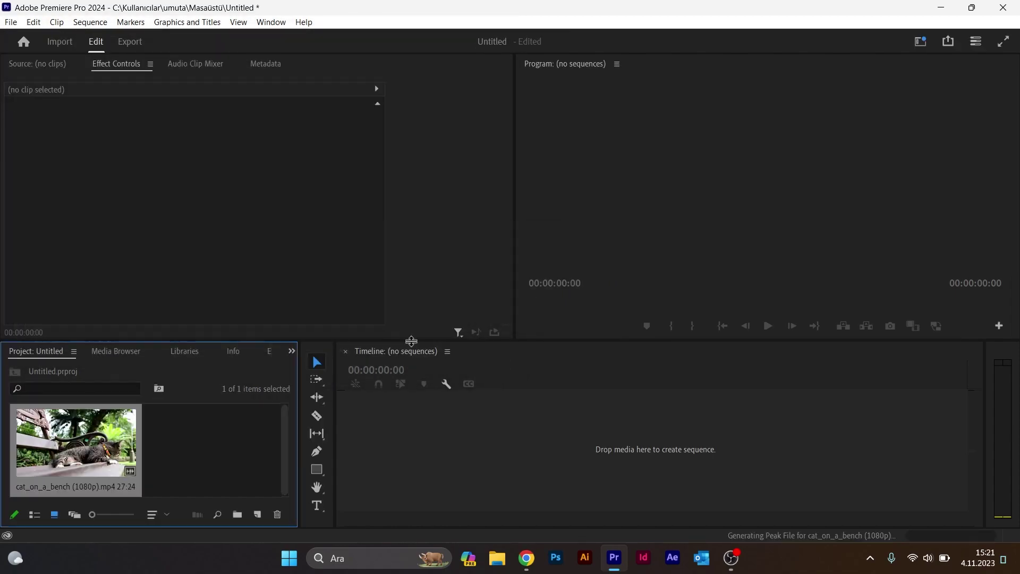
pyautogui.click(204, 433)
pyautogui.click(96, 444)
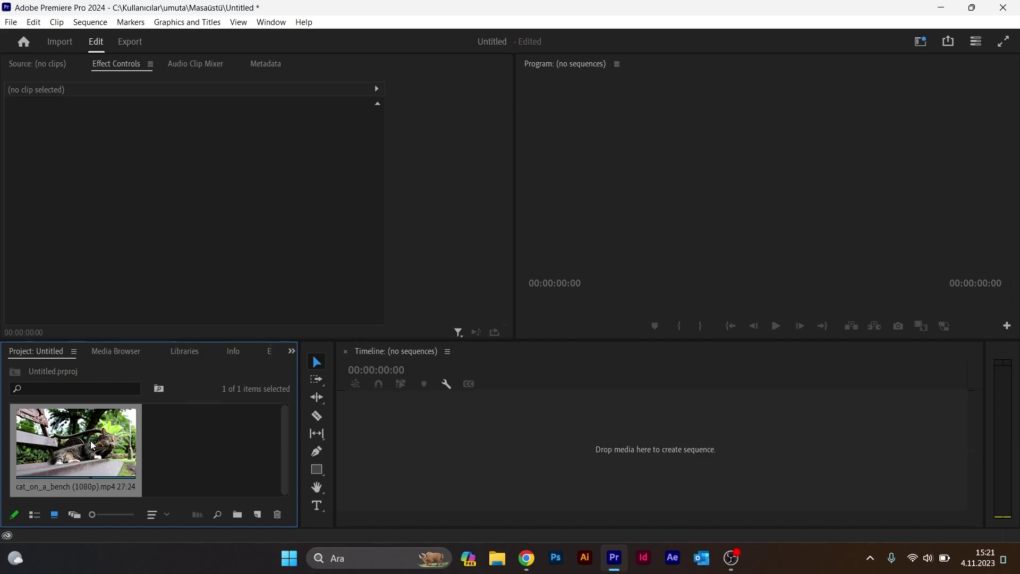
# Drag the cat clip onto the Timeline to create its sequence, then preview it to 00:00:08:11
pyautogui.moveTo(92, 445); pyautogui.dragTo(466, 446)
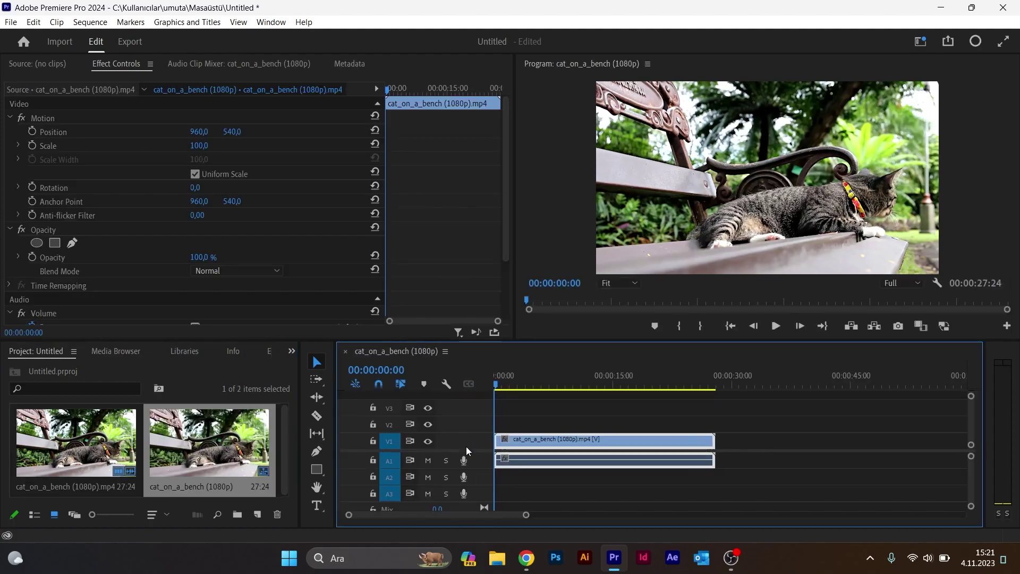
pyautogui.click(776, 326)
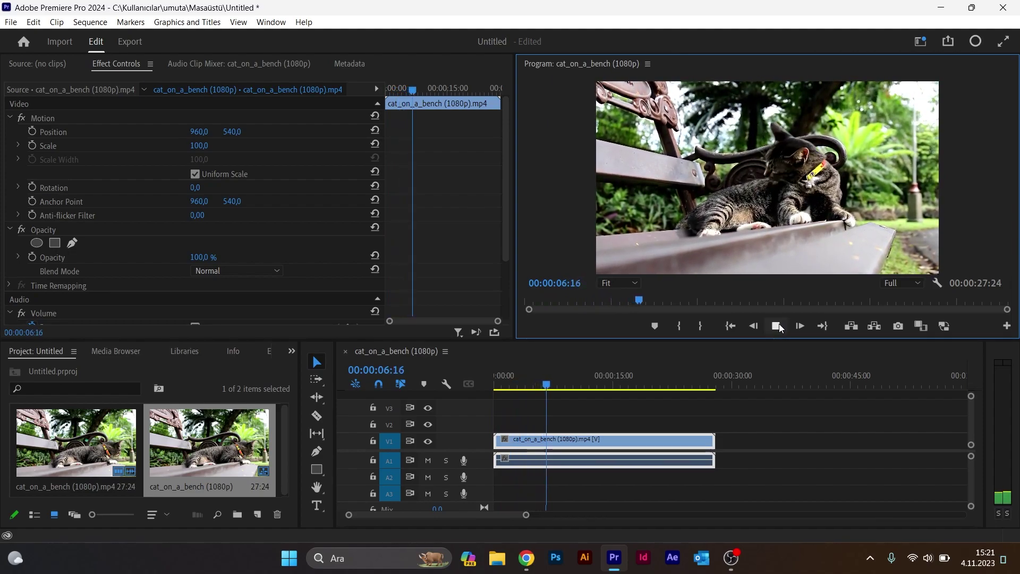
pyautogui.click(779, 326)
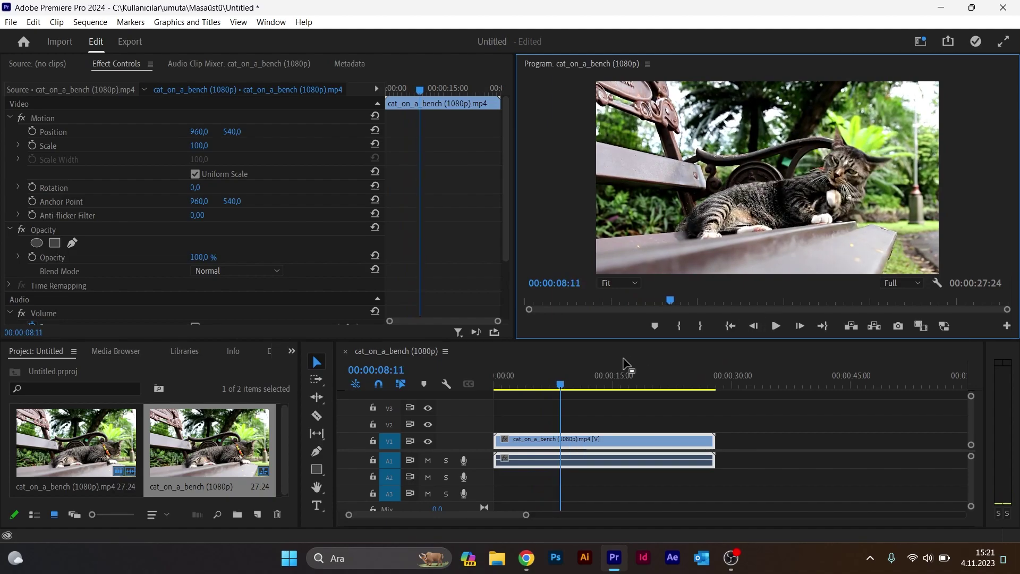
pyautogui.click(593, 350)
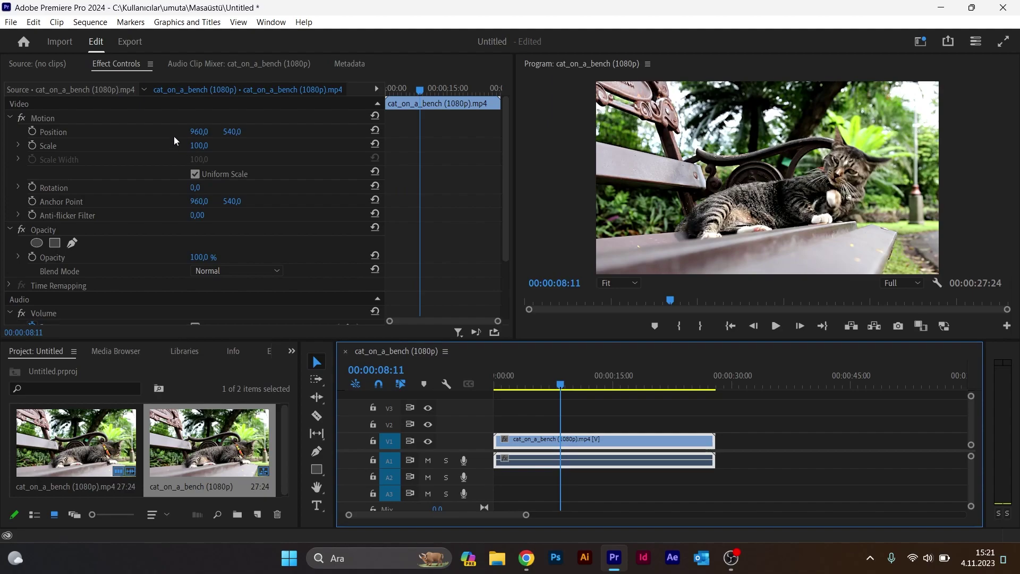
# In Sequence Settings, change the frame width from 1920 to 1080
pyautogui.click(91, 23)
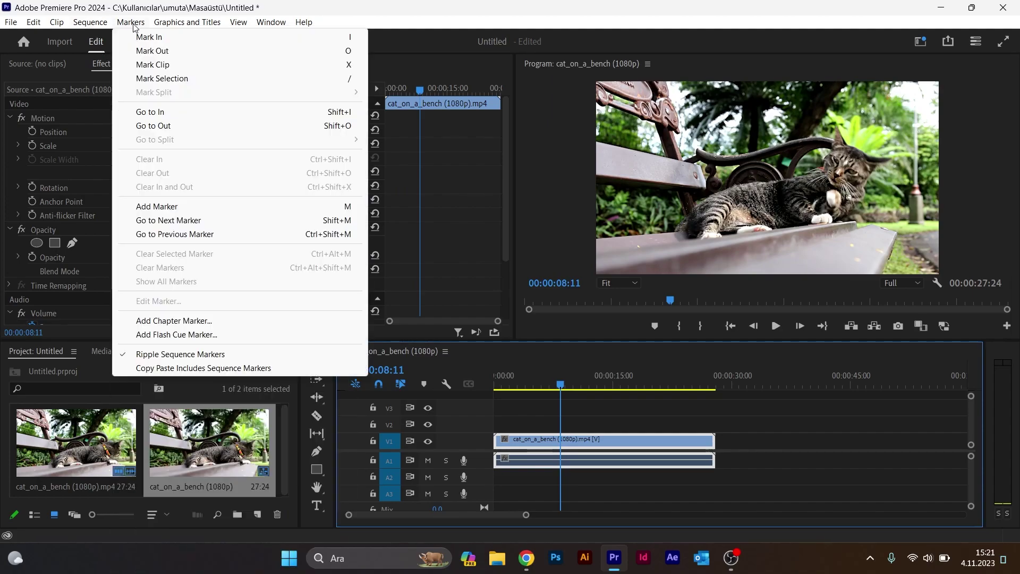
pyautogui.click(101, 36)
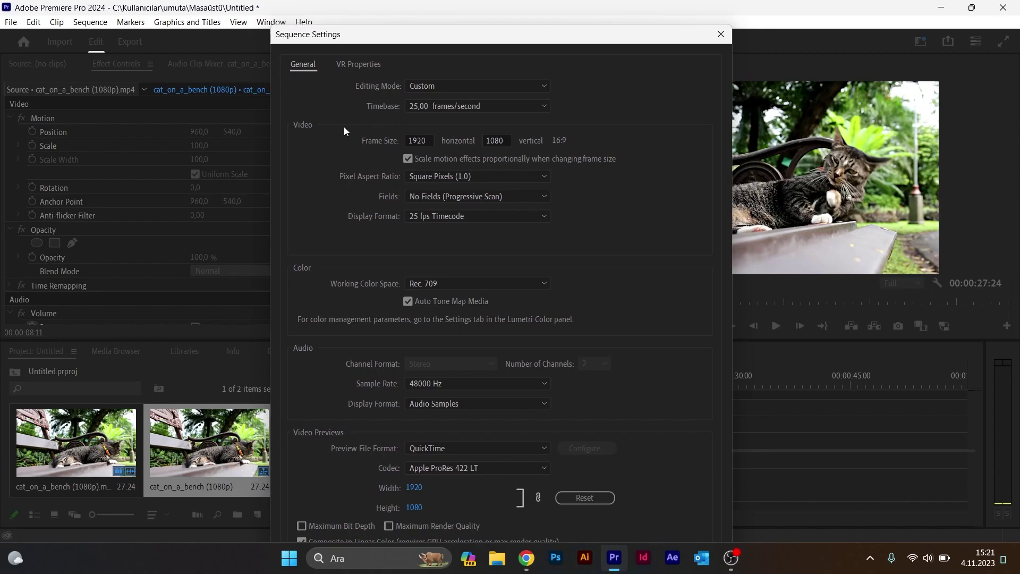
pyautogui.doubleClick(419, 139)
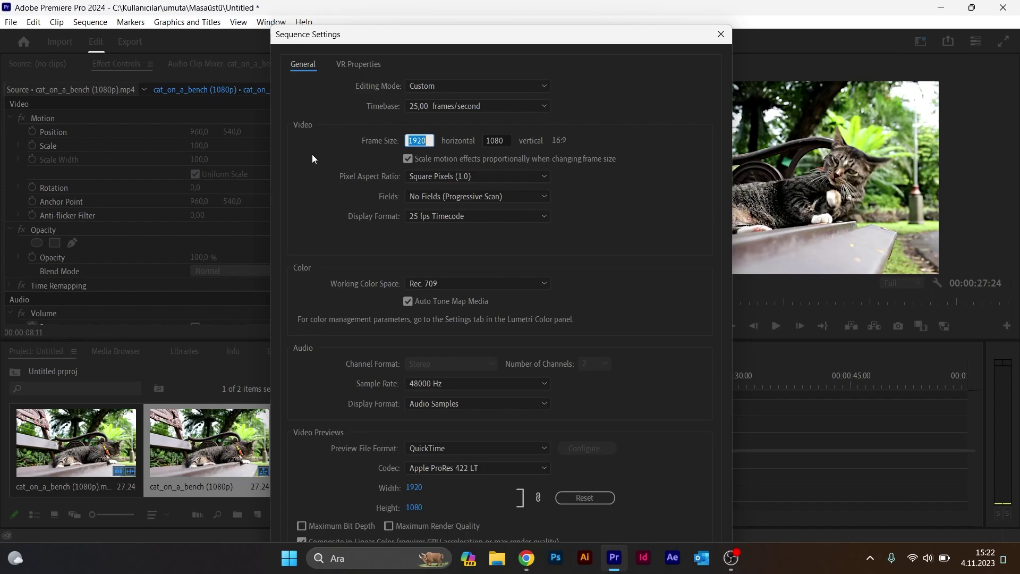
pyautogui.write('1080')
pyautogui.click(643, 150)
# Check the 1080 × 1080 frame against the preview and close Sequence Settings
pyautogui.moveTo(572, 36)
pyautogui.mouseDown()
pyautogui.moveTo(506, 35)
pyautogui.moveTo(573, 6)
pyautogui.mouseUp()
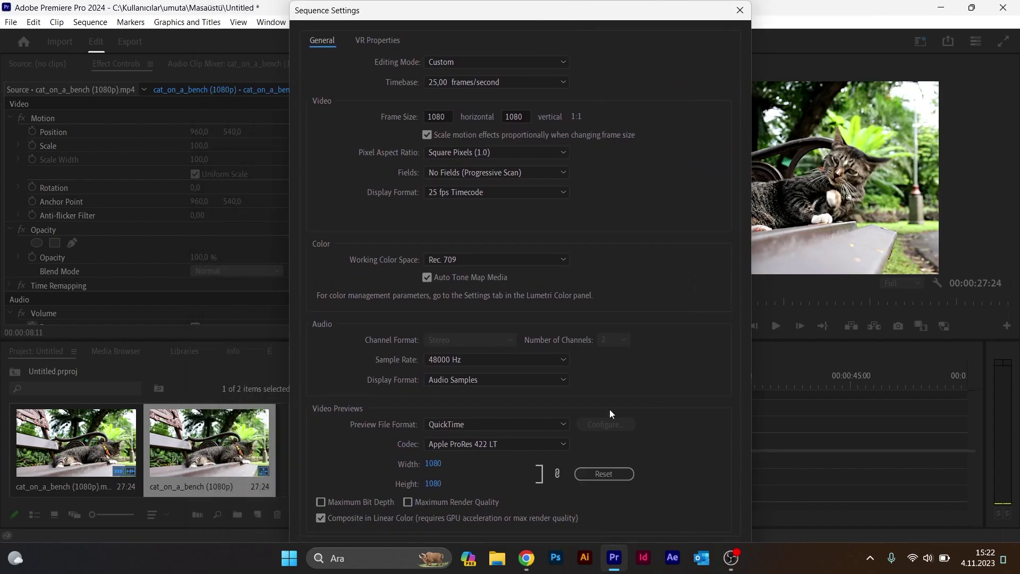
pyautogui.moveTo(537, 9); pyautogui.dragTo(541, 27)
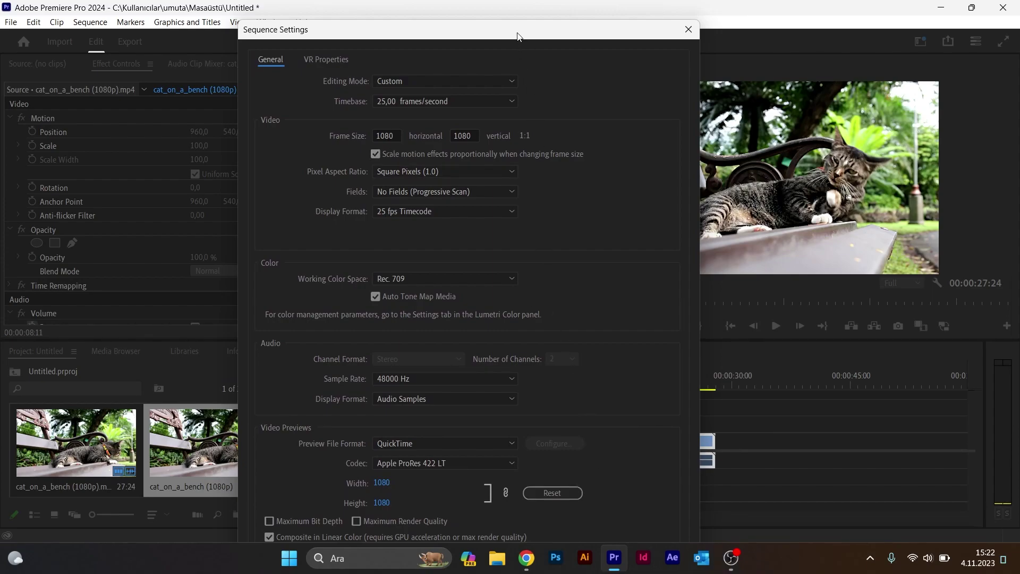
pyautogui.moveTo(518, 36)
pyautogui.mouseDown()
pyautogui.moveTo(385, 4)
pyautogui.moveTo(515, 45)
pyautogui.mouseUp()
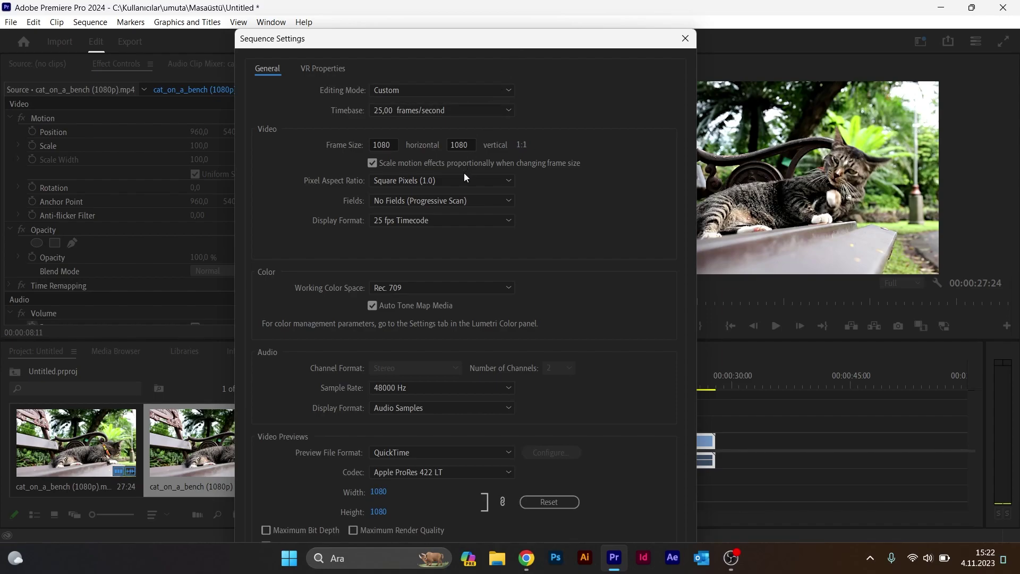
pyautogui.click(466, 149)
pyautogui.press('Tab')
pyautogui.press('Tab')
pyautogui.press('Tab')
pyautogui.press('Tab')
pyautogui.press('Tab')
pyautogui.press('Tab')
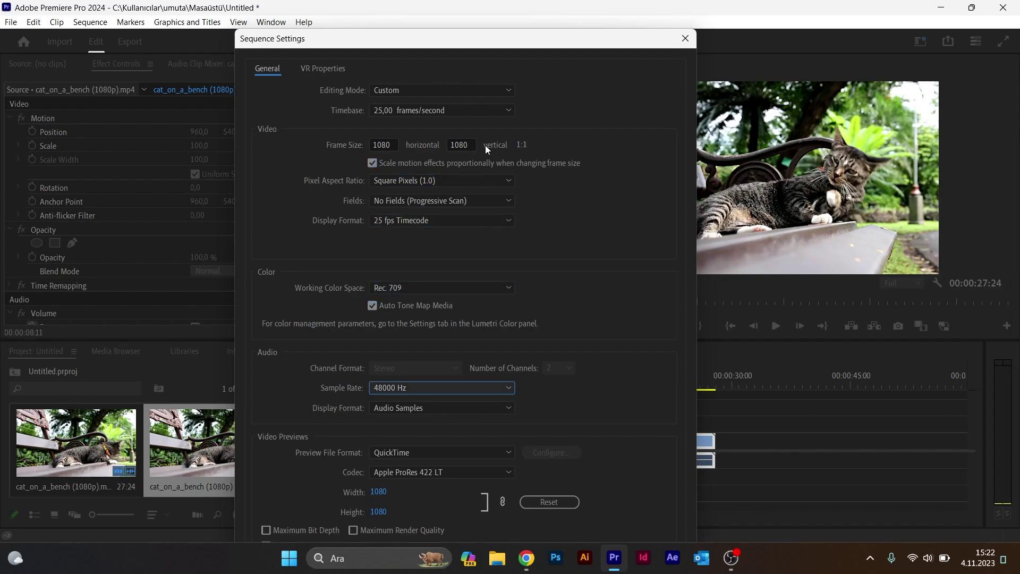
pyautogui.press('Tab')
pyautogui.press('Tab')
pyautogui.press('Tab')
pyautogui.press('Tab')
pyautogui.press('Tab')
pyautogui.press('Tab')
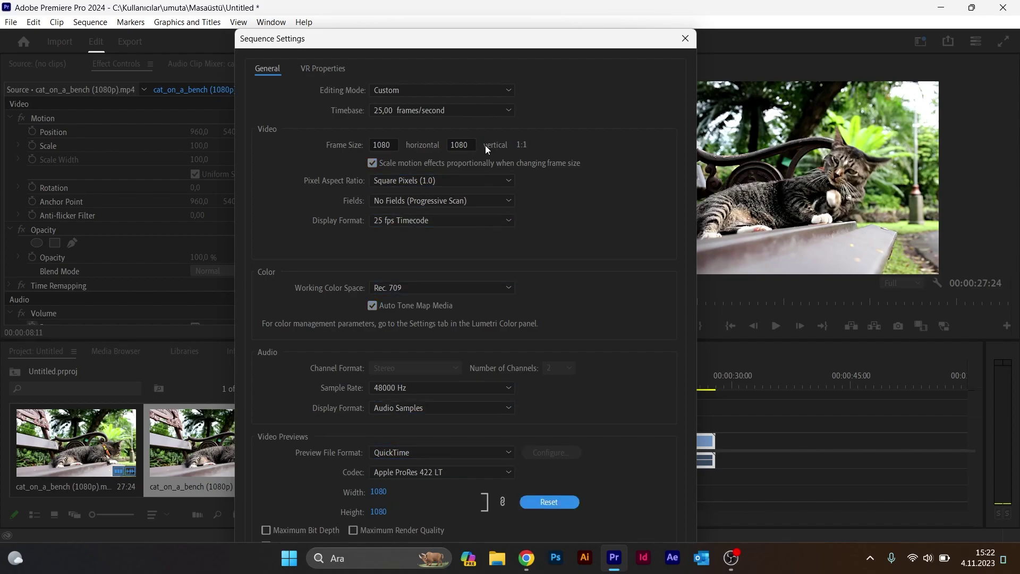
pyautogui.press('Tab')
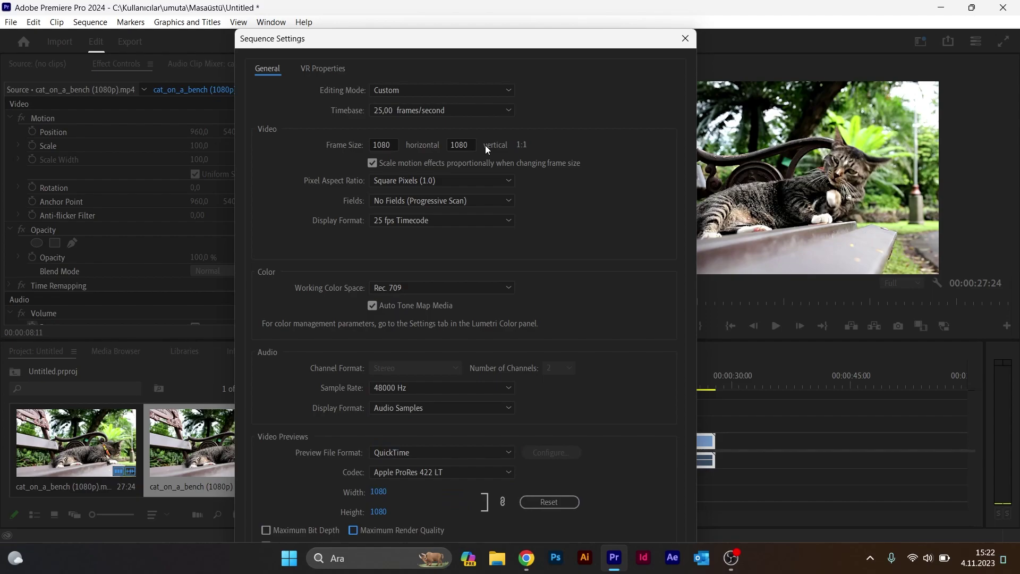
pyautogui.press('Tab')
pyautogui.press('Escape')
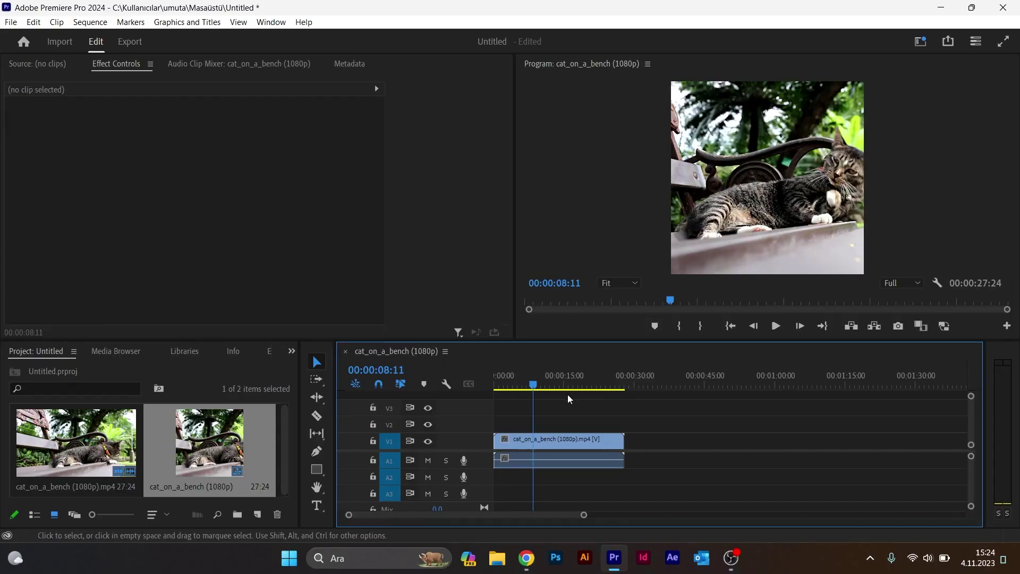
# Play the square sequence from the start to 7 seconds, then select the V1 cat clip
pyautogui.moveTo(525, 387); pyautogui.dragTo(449, 385)
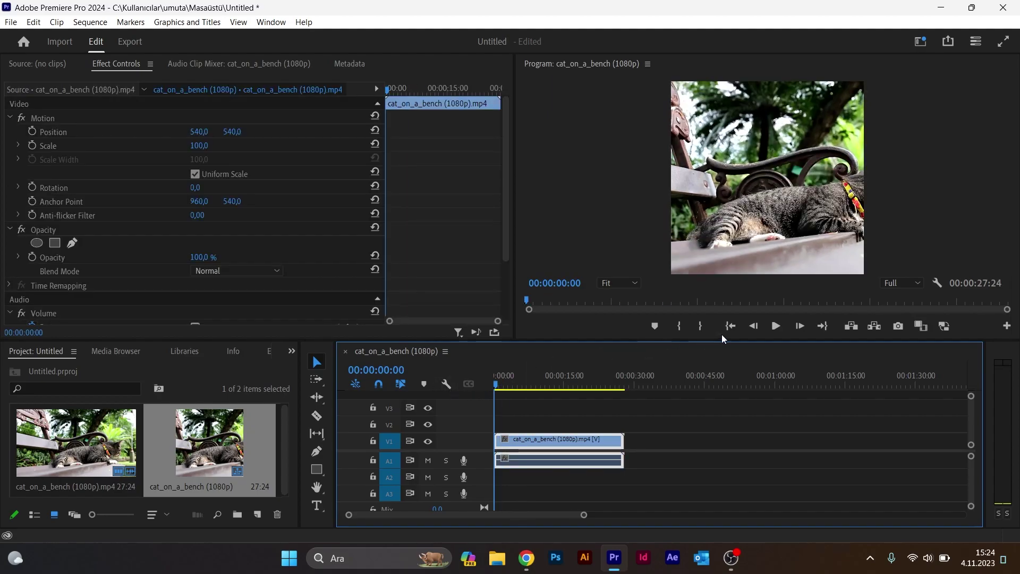
pyautogui.click(776, 325)
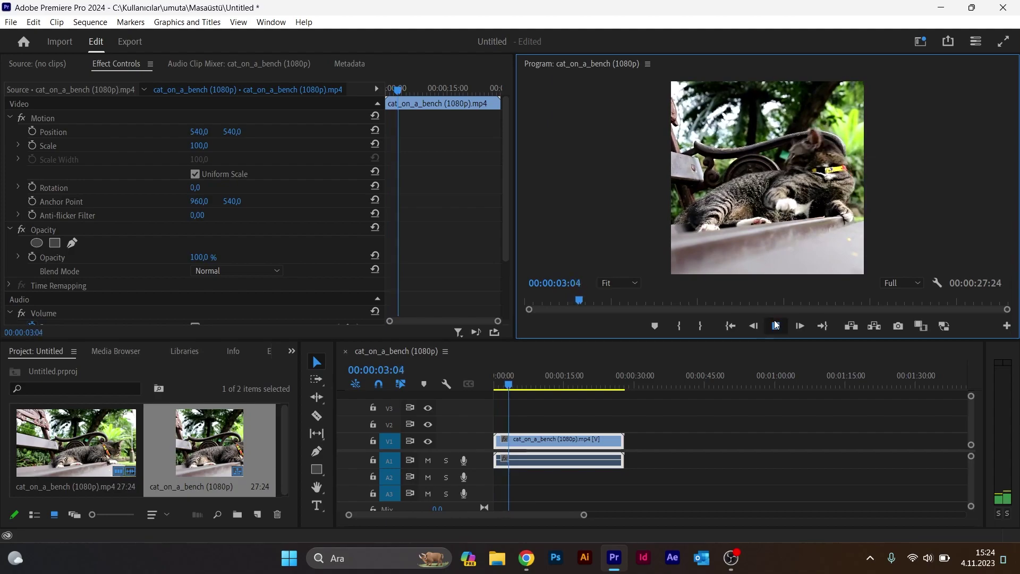
pyautogui.click(775, 325)
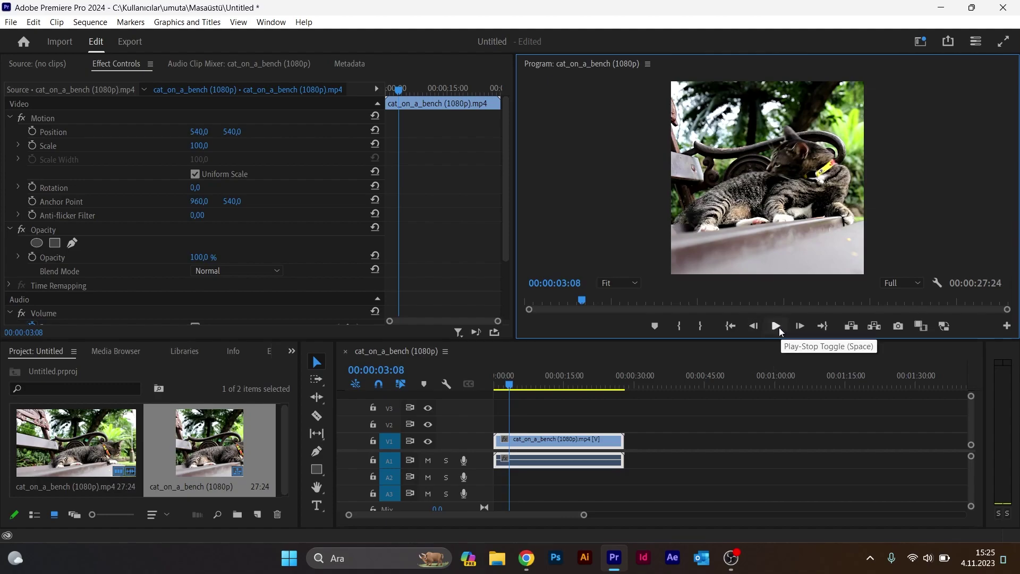
pyautogui.click(781, 330)
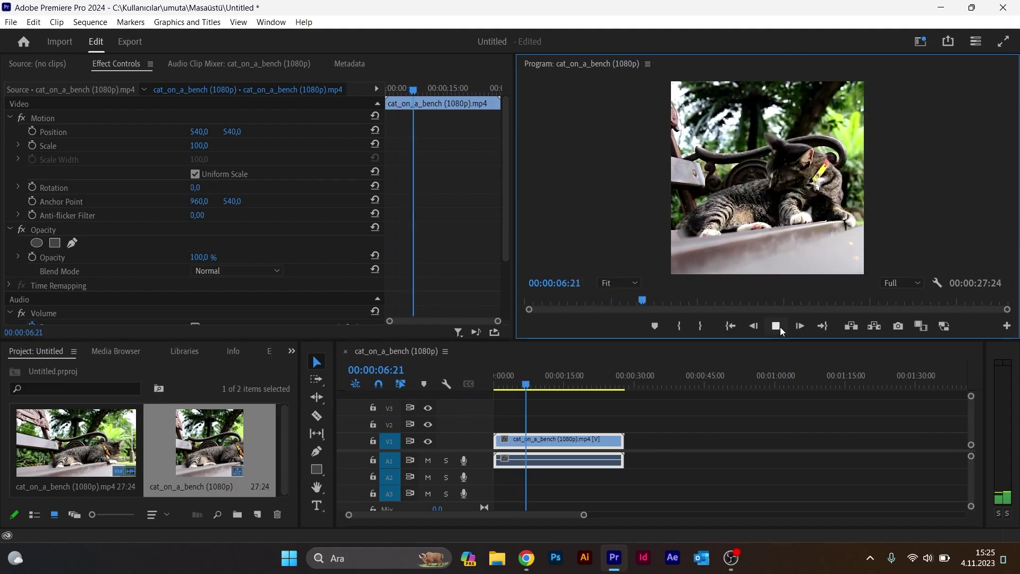
pyautogui.click(780, 331)
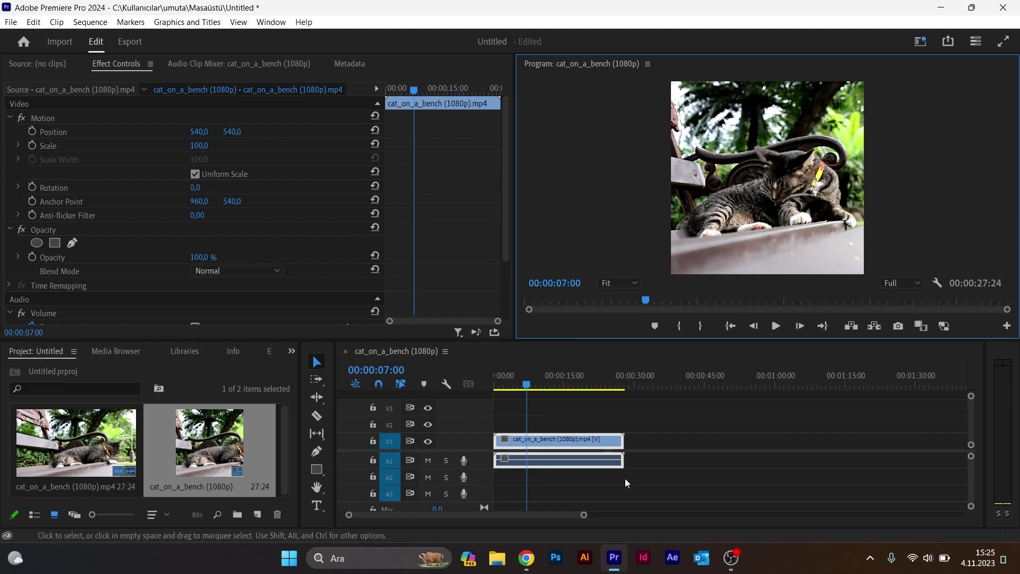
pyautogui.click(562, 452)
pyautogui.click(561, 446)
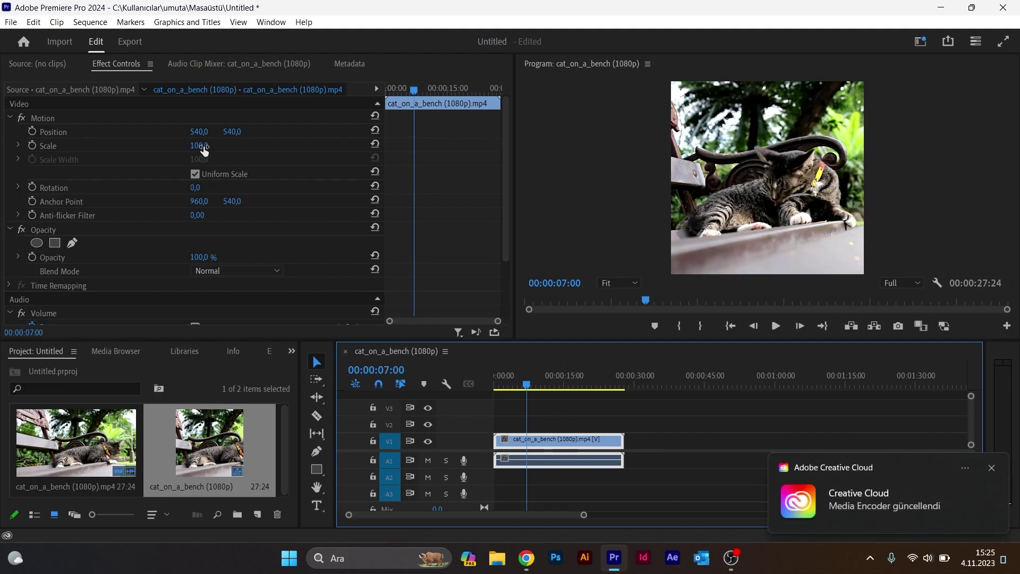
# Set the clip's Motion Scale to 56 and play the letterboxed sequence from the start
pyautogui.moveTo(205, 151); pyautogui.dragTo(180, 151)
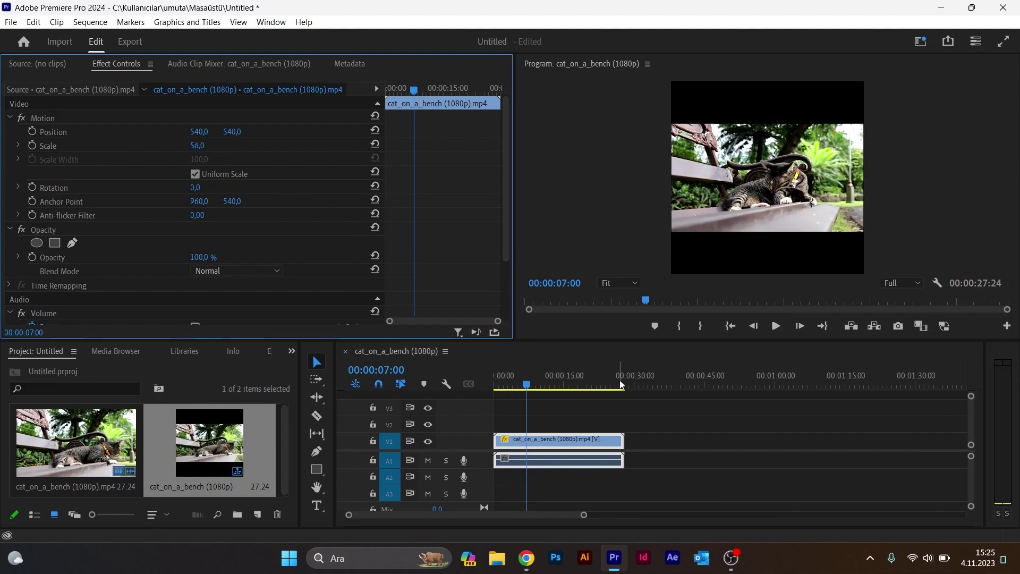
pyautogui.moveTo(534, 384); pyautogui.dragTo(481, 385)
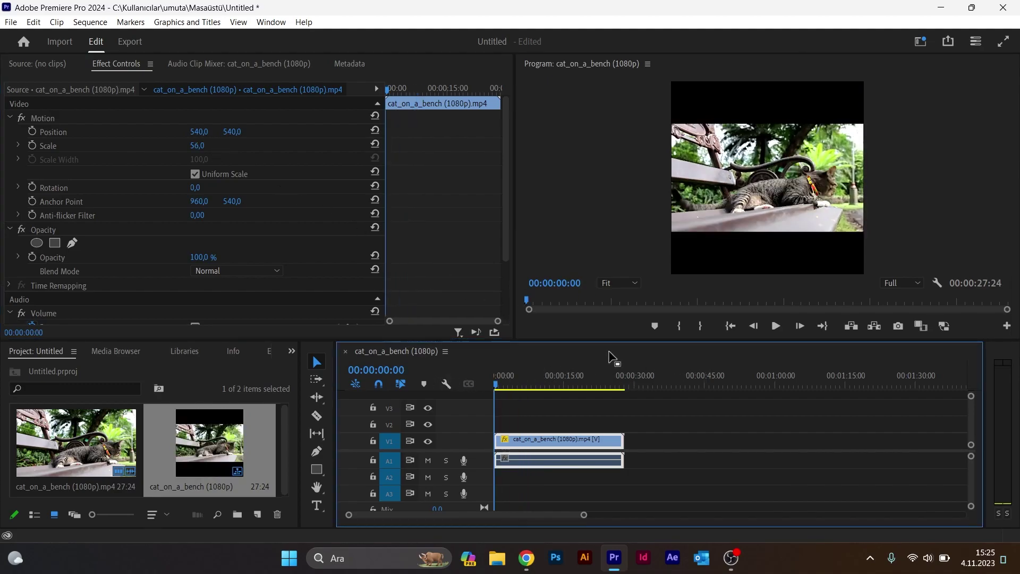
pyautogui.click(774, 325)
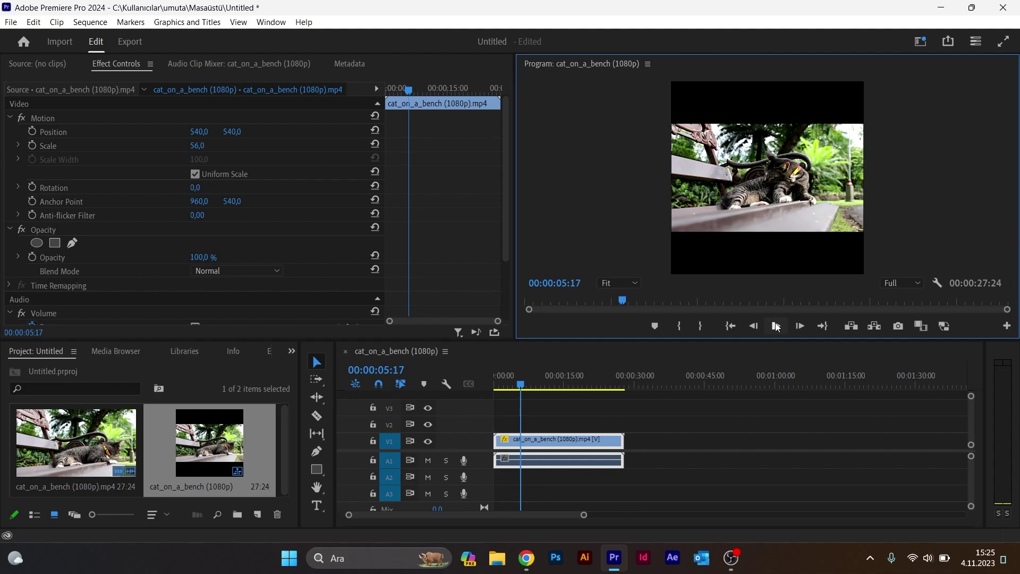
pyautogui.click(776, 326)
pyautogui.click(769, 352)
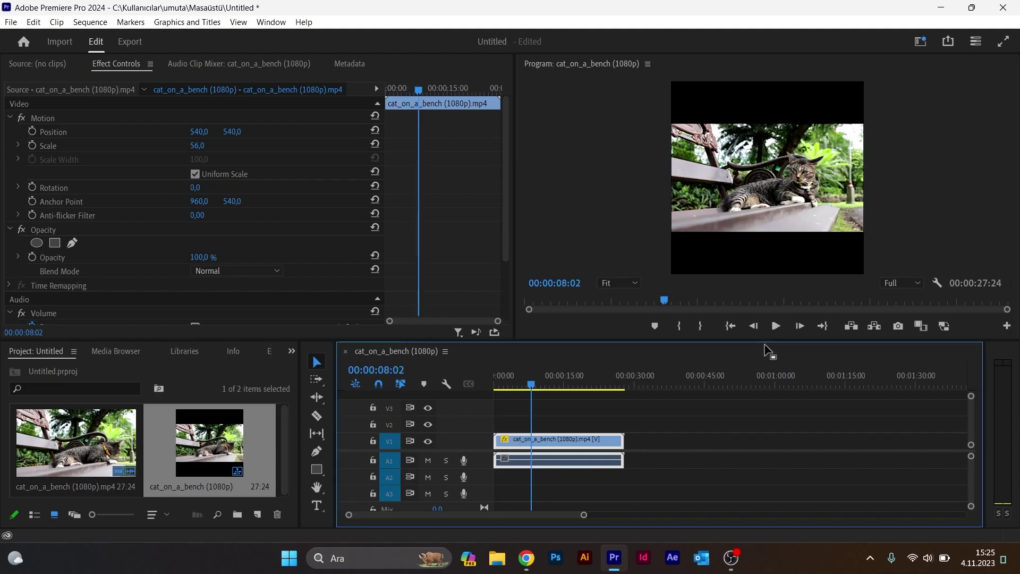